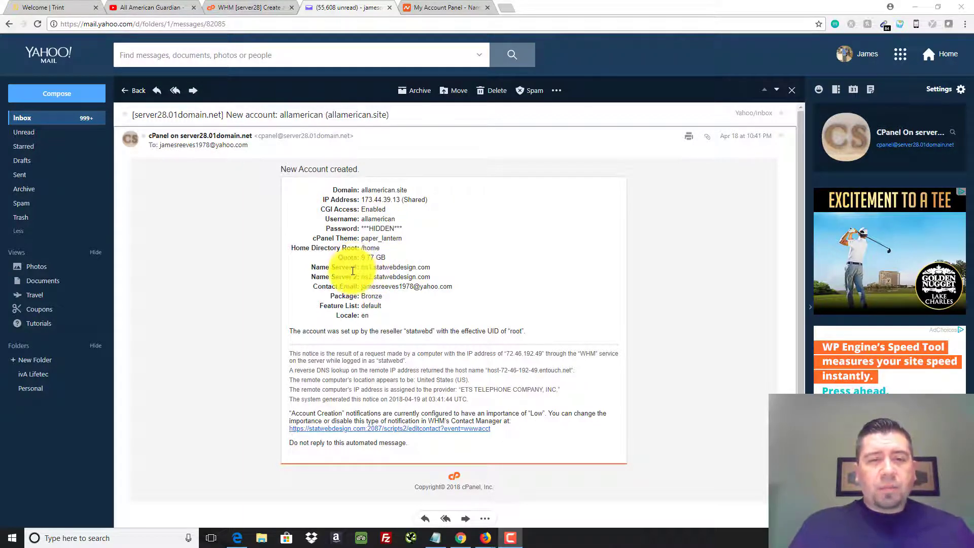
Highlight the two name server lines in the new account email and open allamerican.site in a new browser tab
left_click_drag(313, 267, 432, 280)
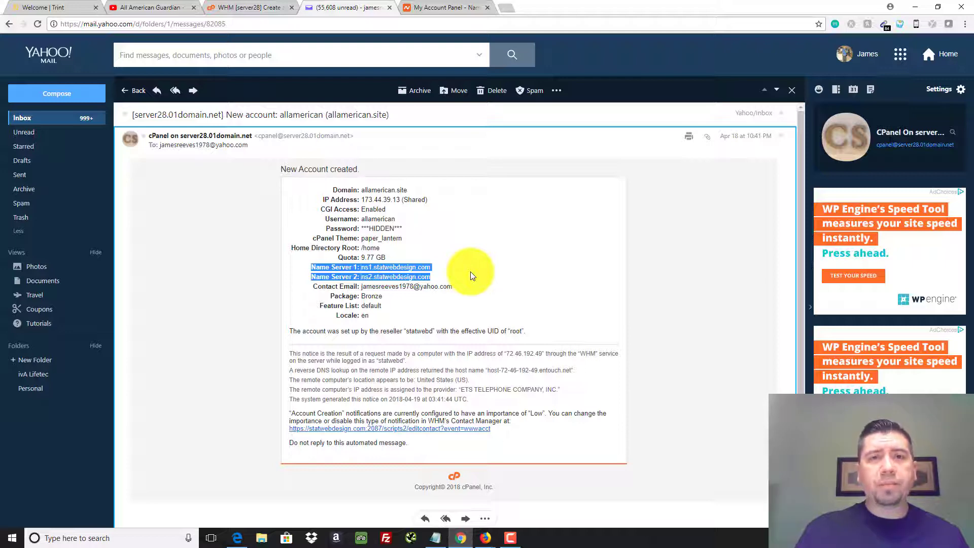
left_click(503, 7)
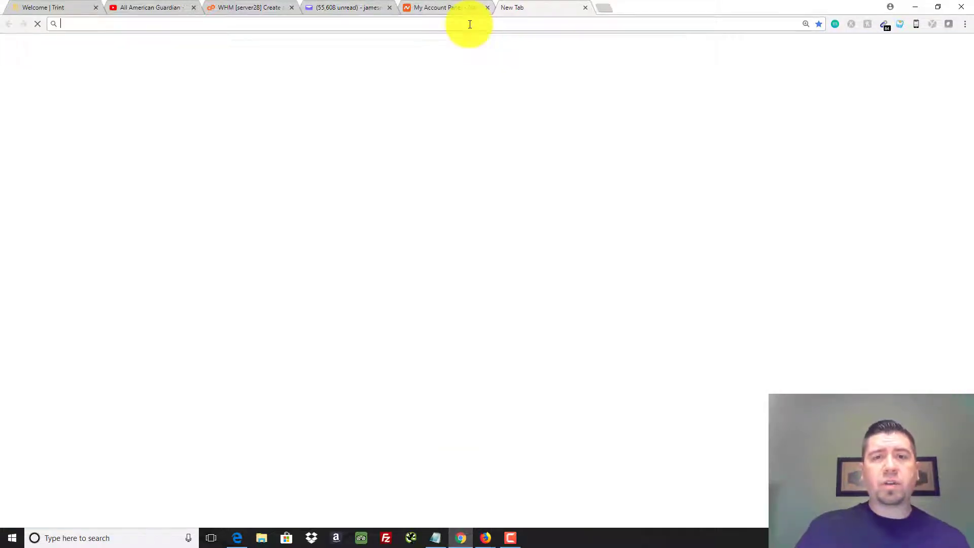
type("al")
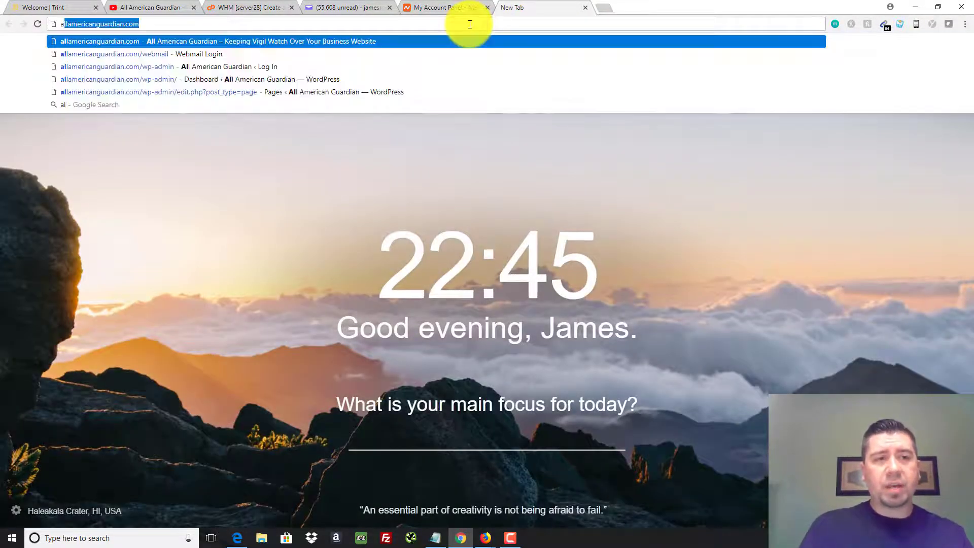
type("l")
type("a")
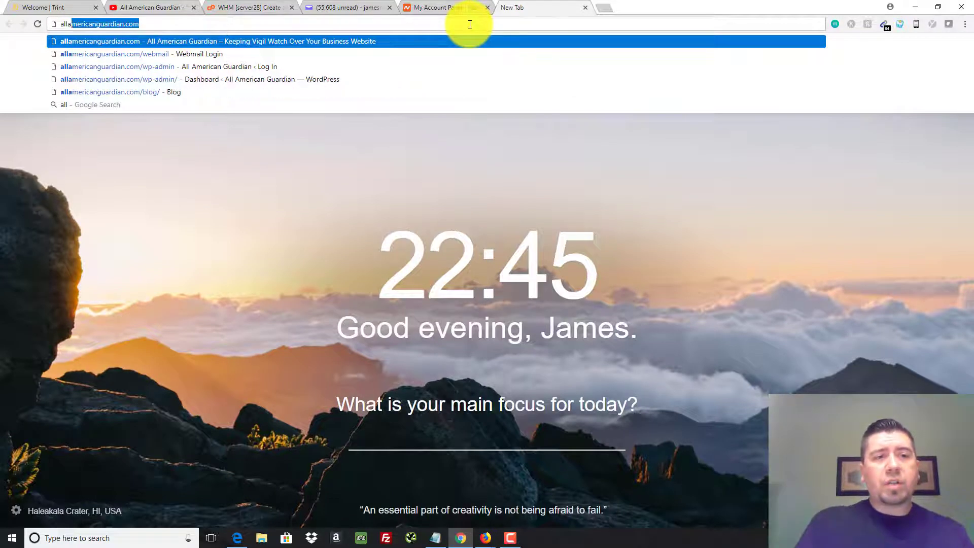
type("merican.site")
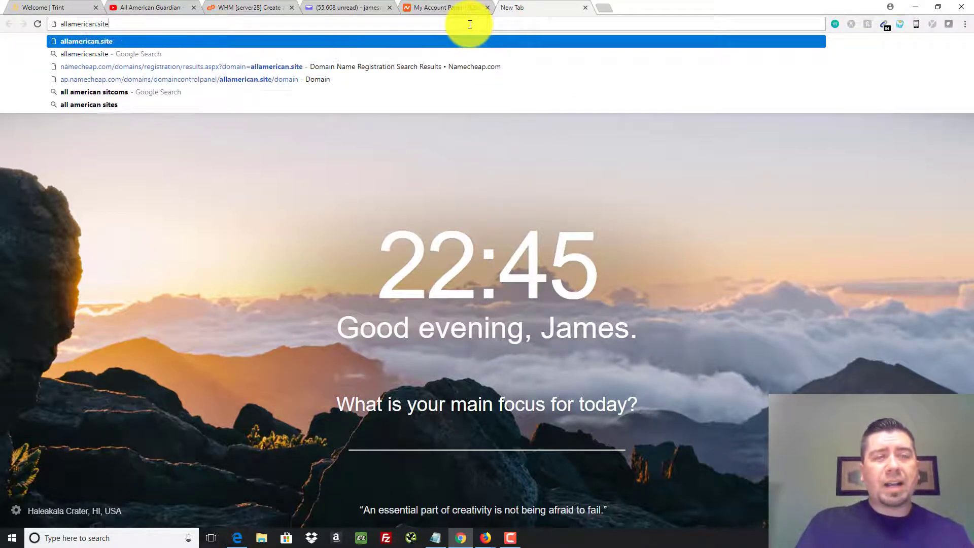
key("Return")
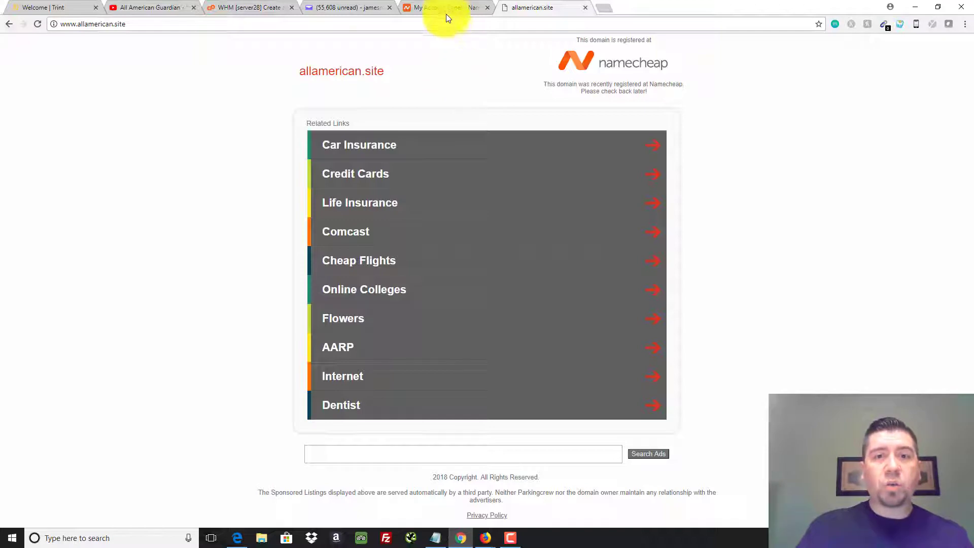
Return to the new account email and examine the Name Server 1 and Name Server 2 entries
left_click(342, 6)
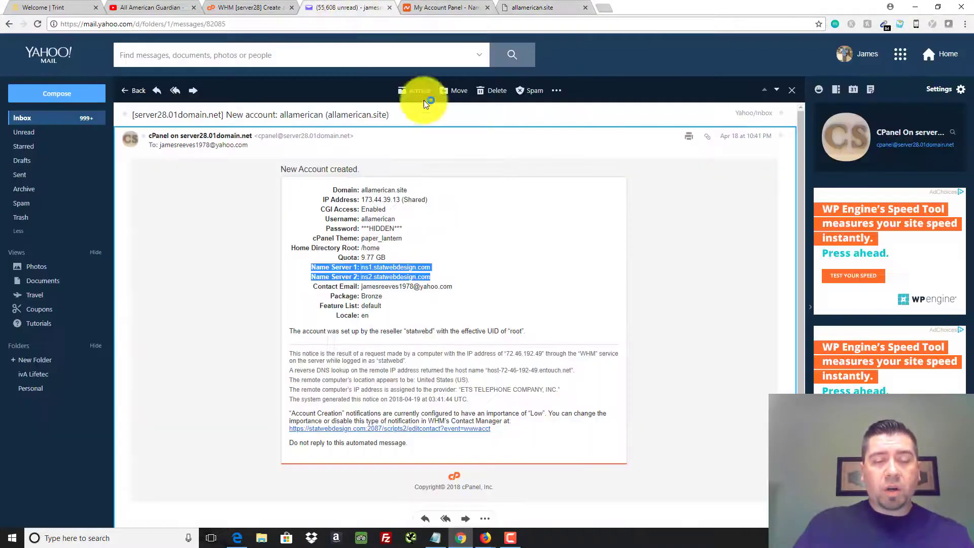
left_click(439, 271)
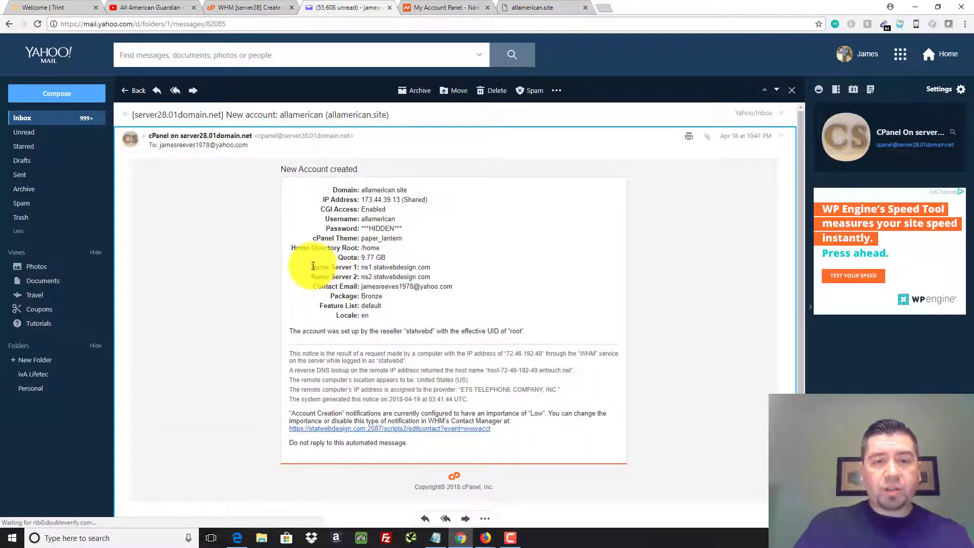
left_click_drag(313, 265, 433, 277)
left_click(466, 268)
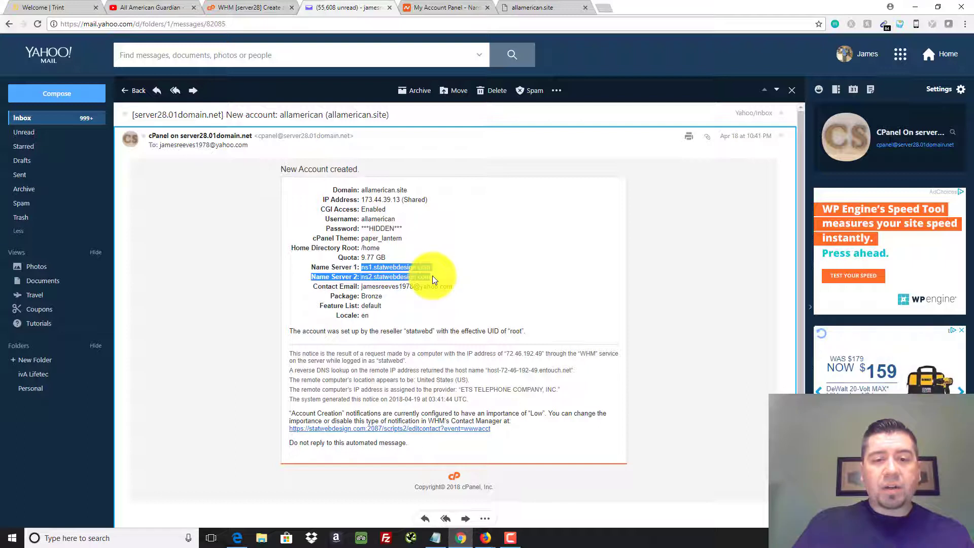
left_click(379, 267)
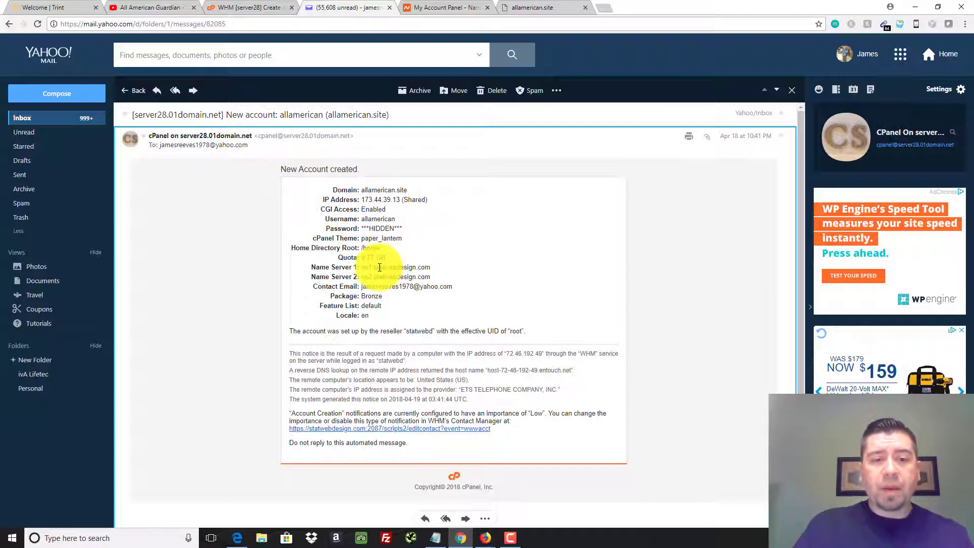
left_click_drag(374, 267, 430, 267)
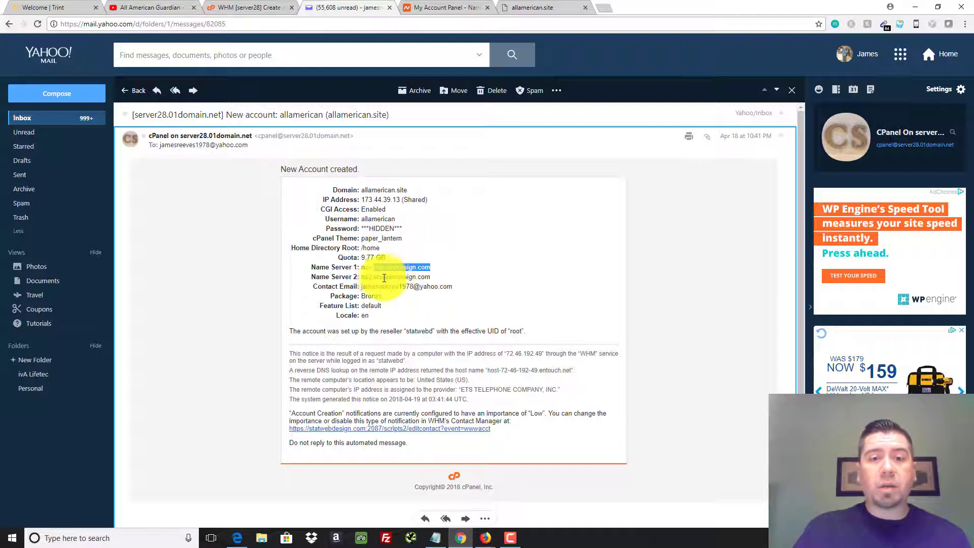
left_click(437, 279)
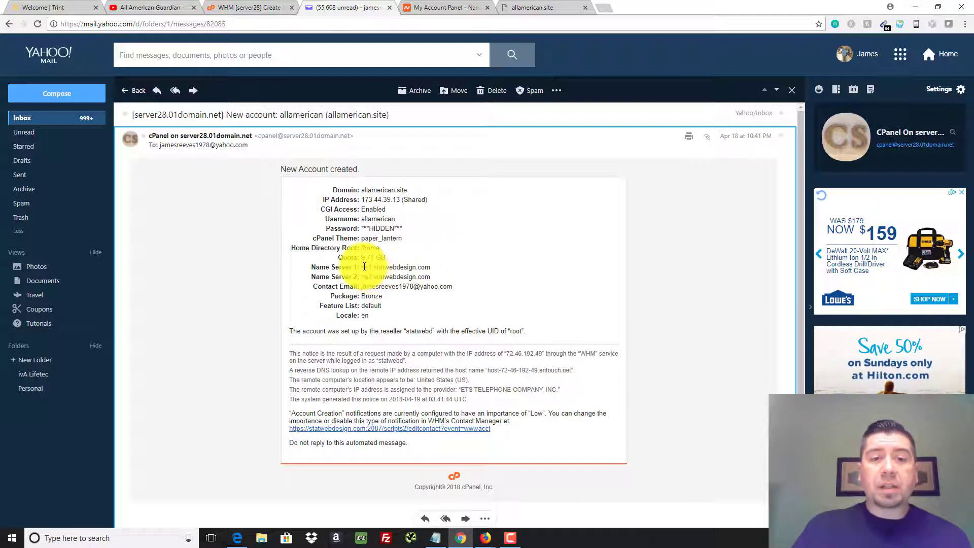
left_click_drag(361, 267, 435, 278)
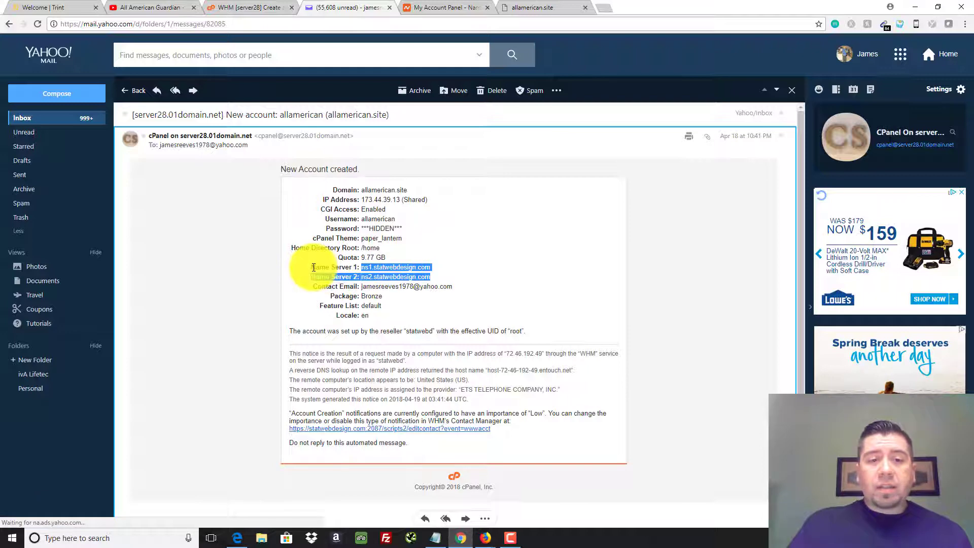
left_click_drag(311, 267, 405, 280)
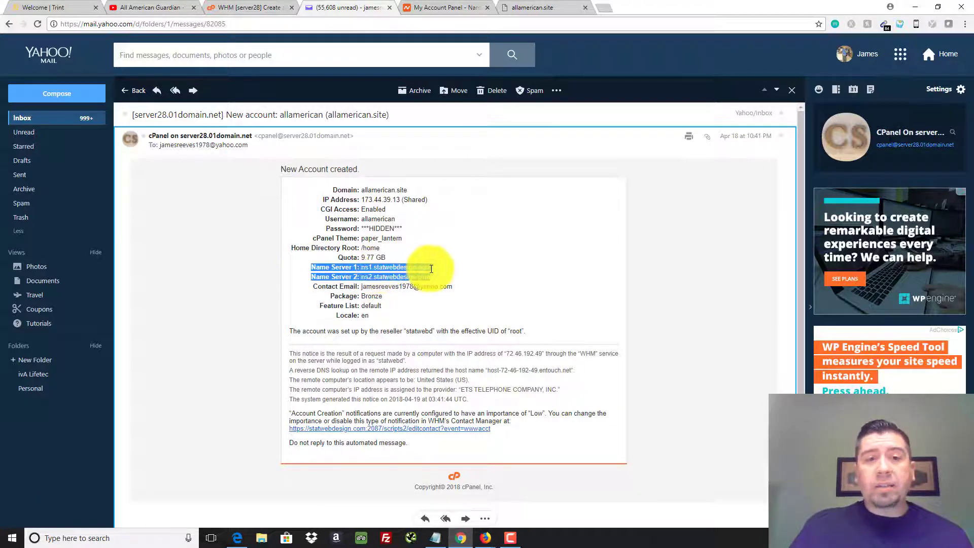
Open the Namecheap management page for allamerican.site and set its nameservers to Custom DNS
left_click(451, 12)
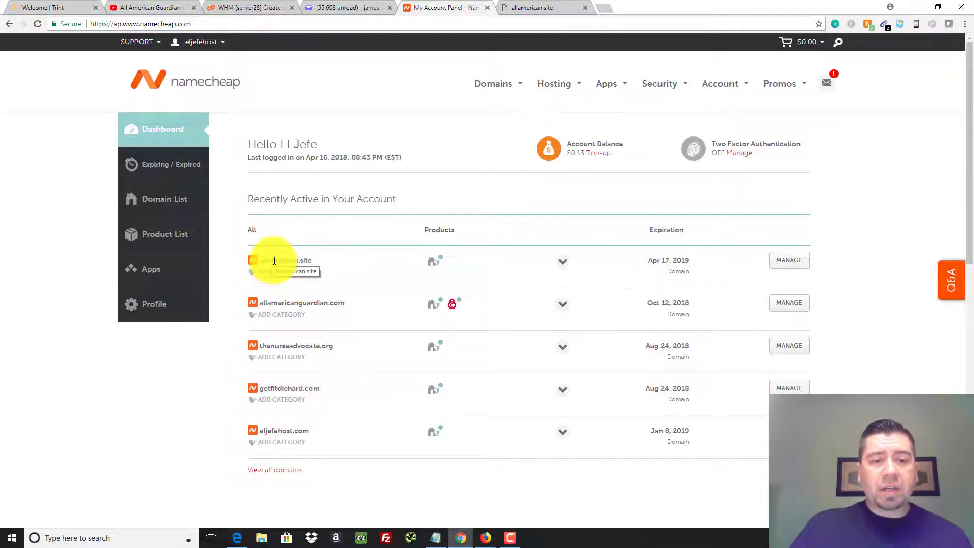
left_click(786, 261)
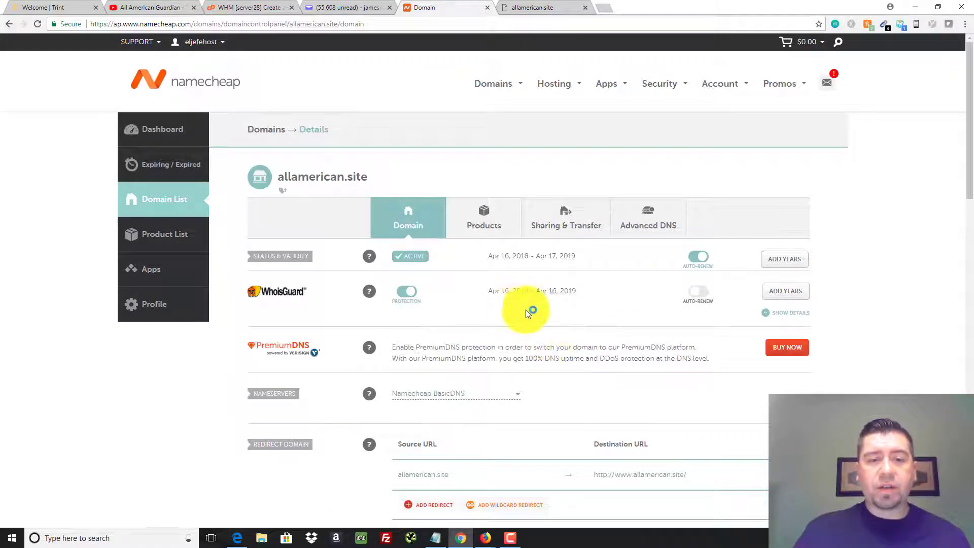
scroll(529, 309, "down", 2)
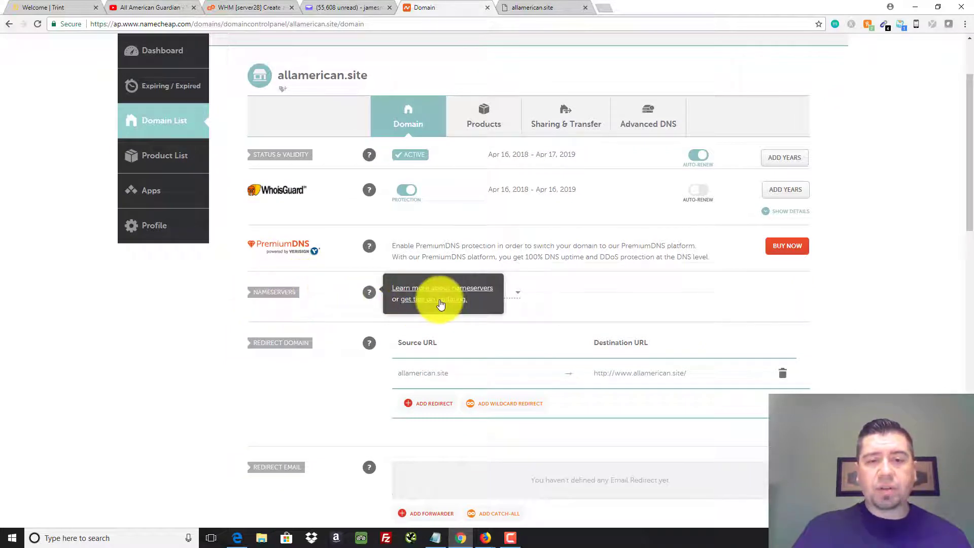
left_click(519, 297)
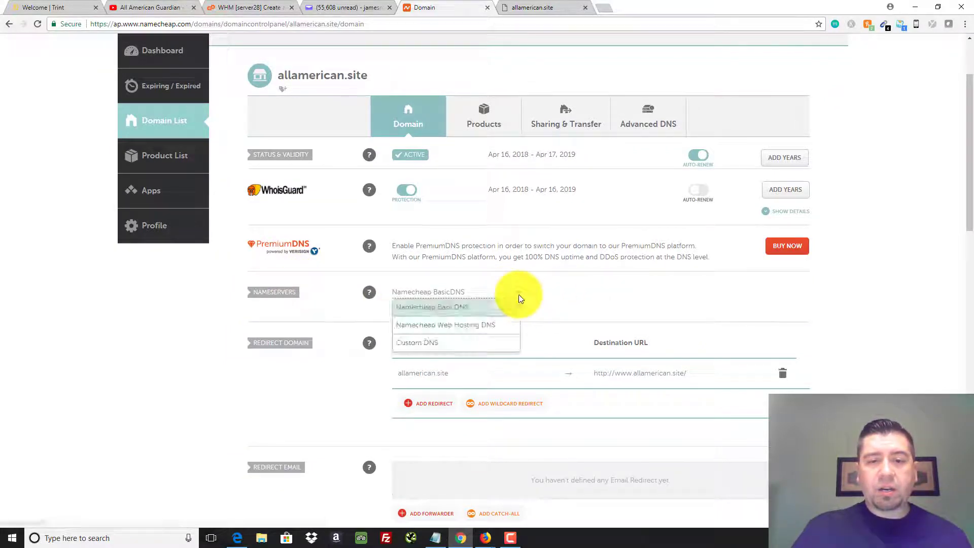
left_click(437, 346)
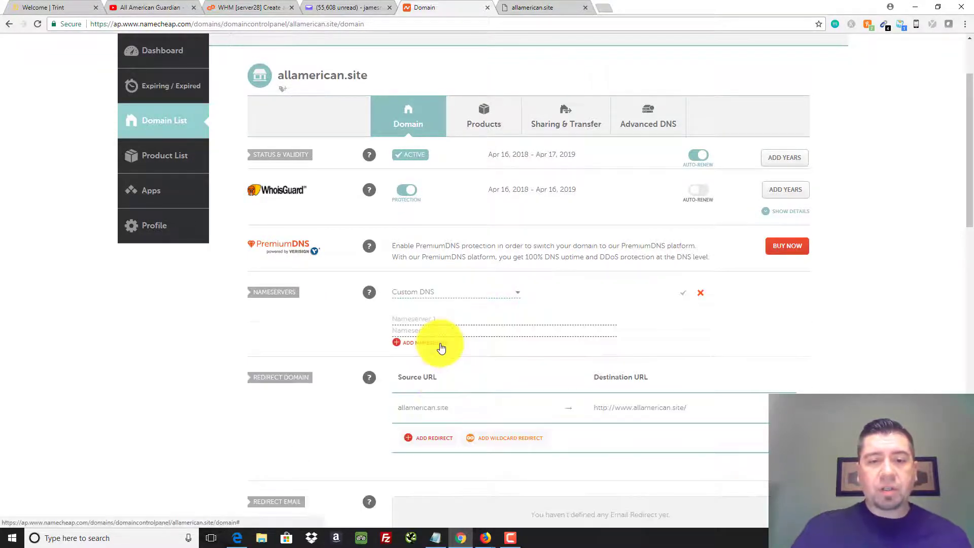
Enter ns1.statwebdesign.com and ns2.statwebdesign.com as the custom nameservers and save them
left_click(427, 319)
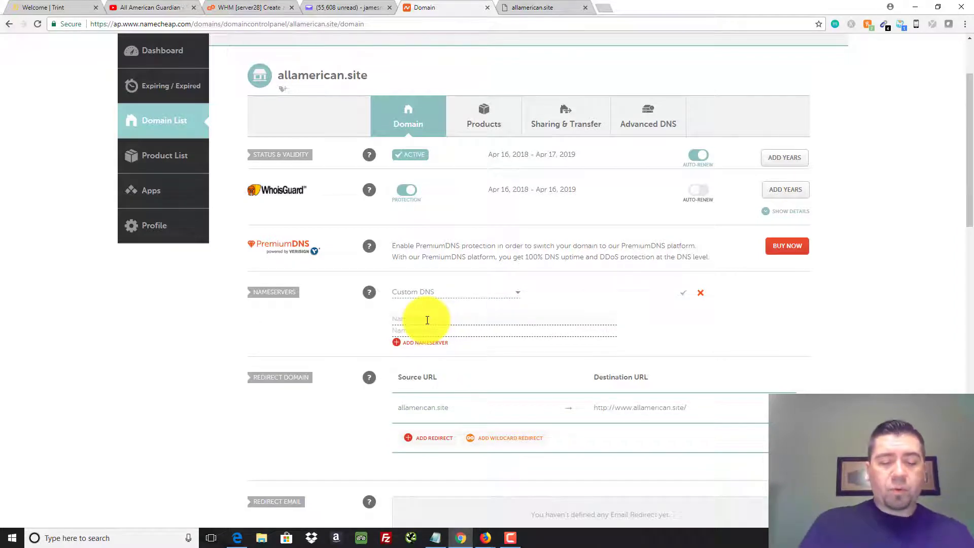
type("ns1")
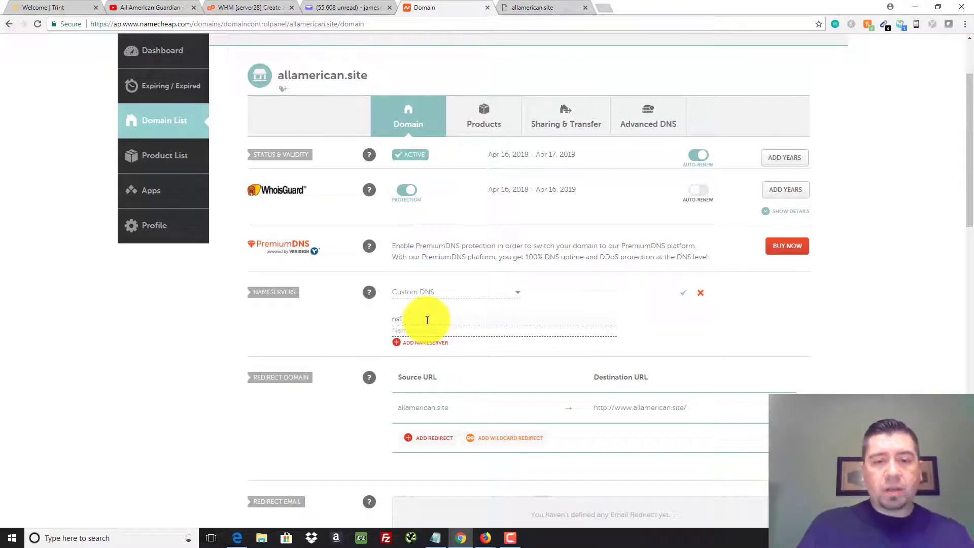
type(".statedesign")
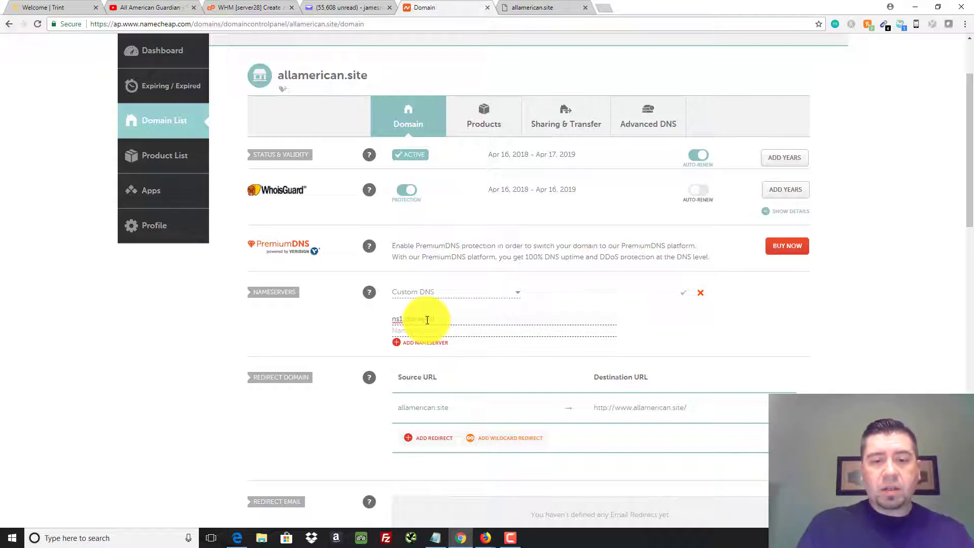
type(".com")
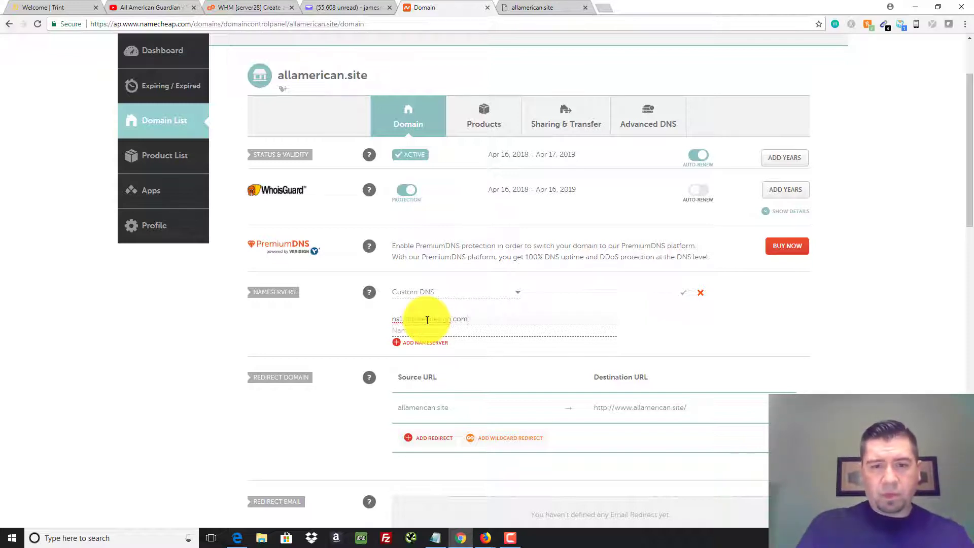
left_click(433, 329)
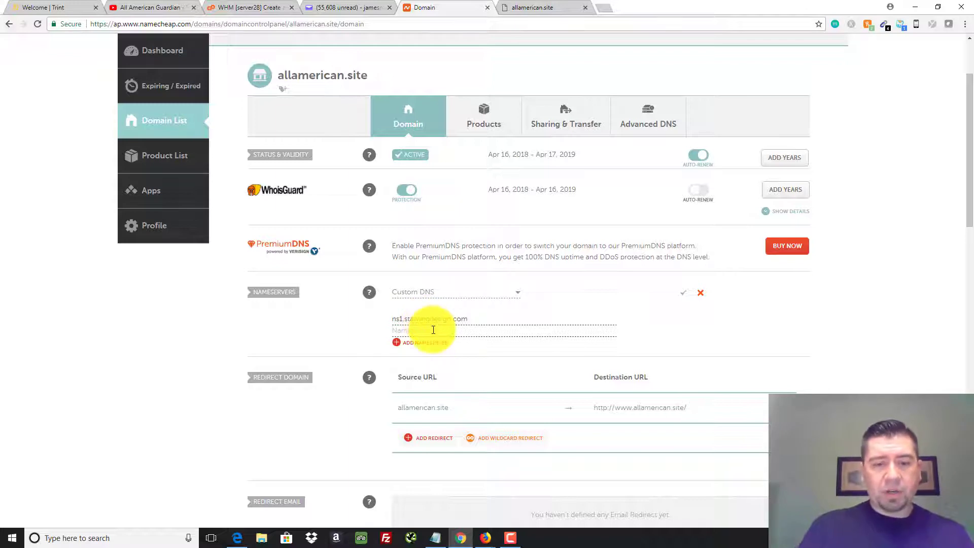
type("ns2")
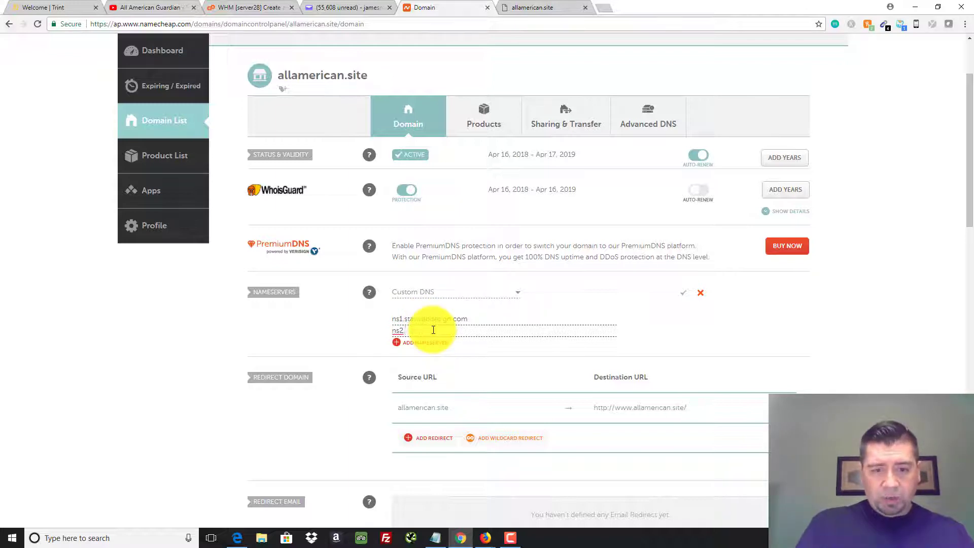
type(".stalwa")
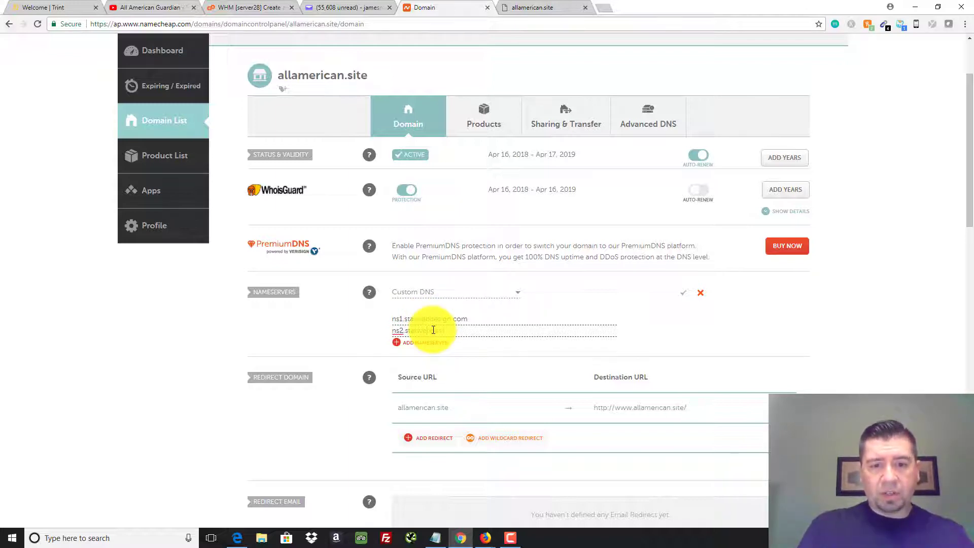
type("bdesign.")
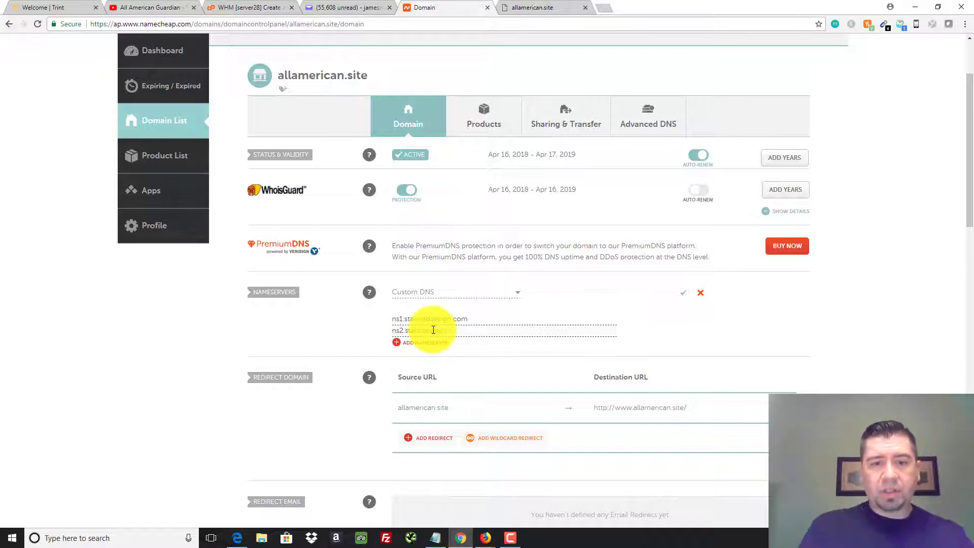
type("com")
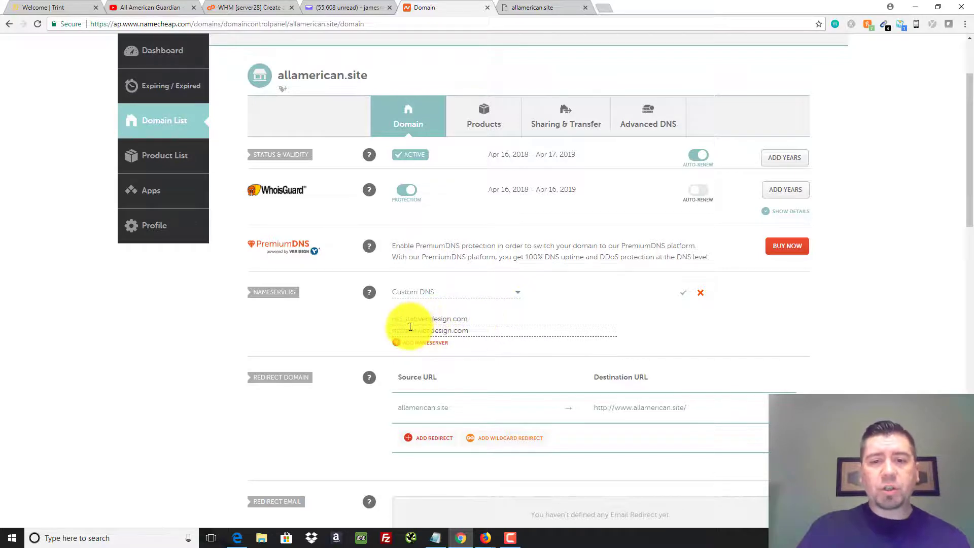
left_click(685, 297)
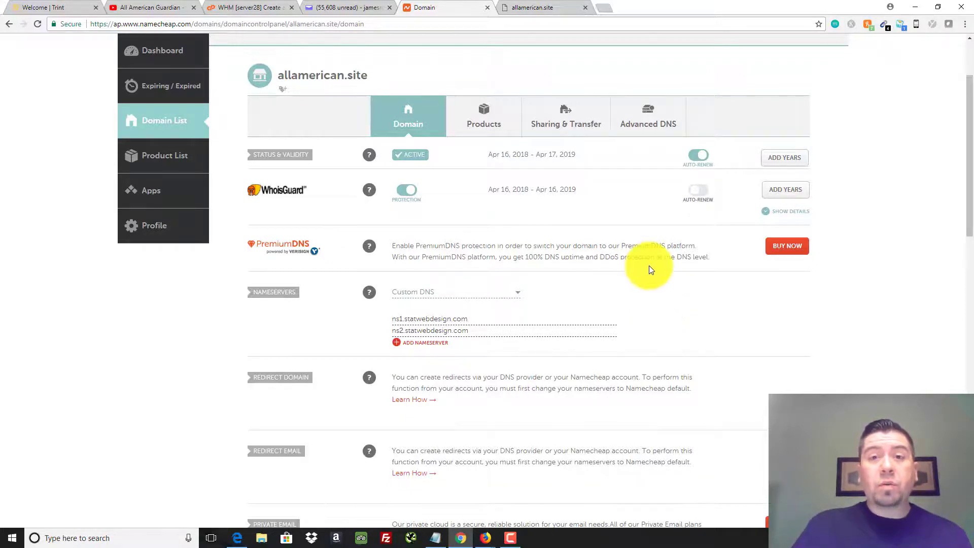
Switch to the open allamerican.site page and reload it twice to check whether the nameserver change has taken effect
left_click(546, 10)
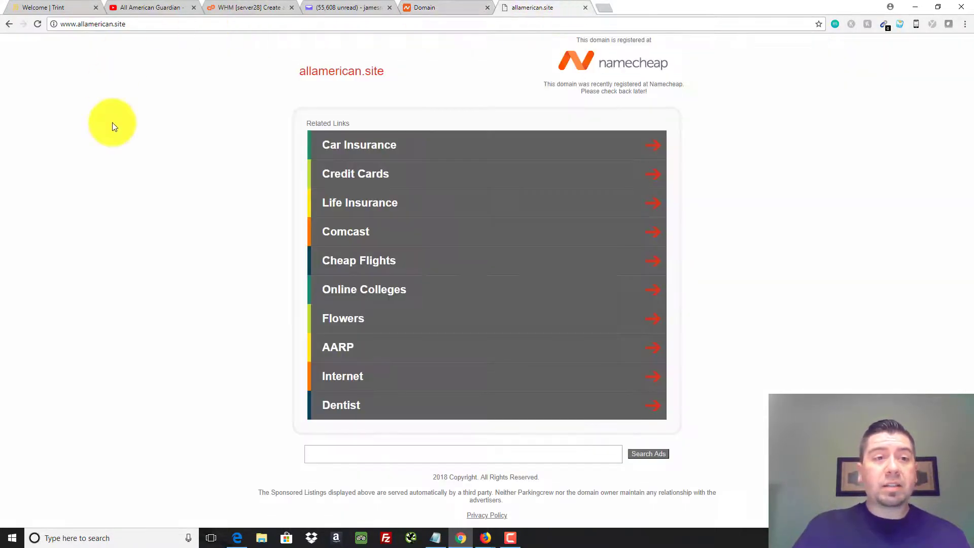
left_click(37, 24)
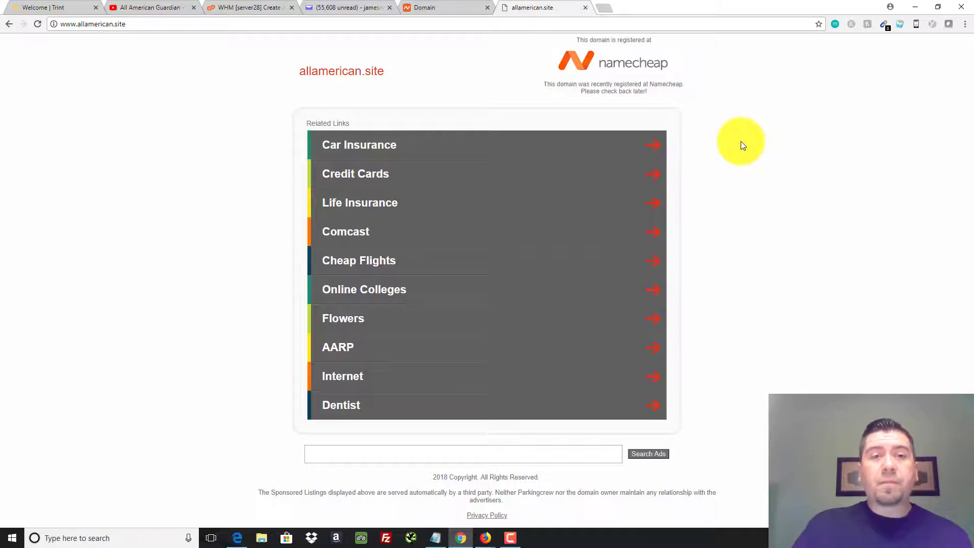
left_click(37, 24)
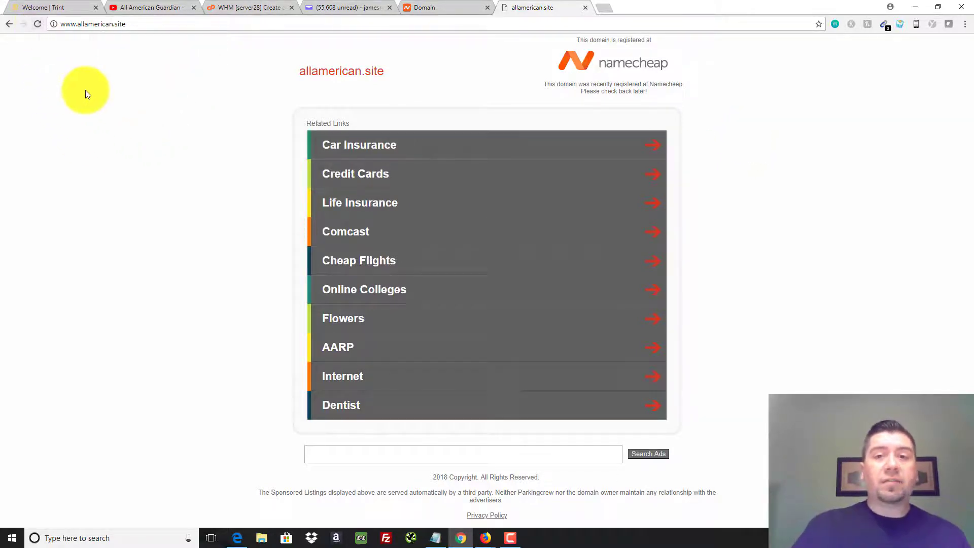